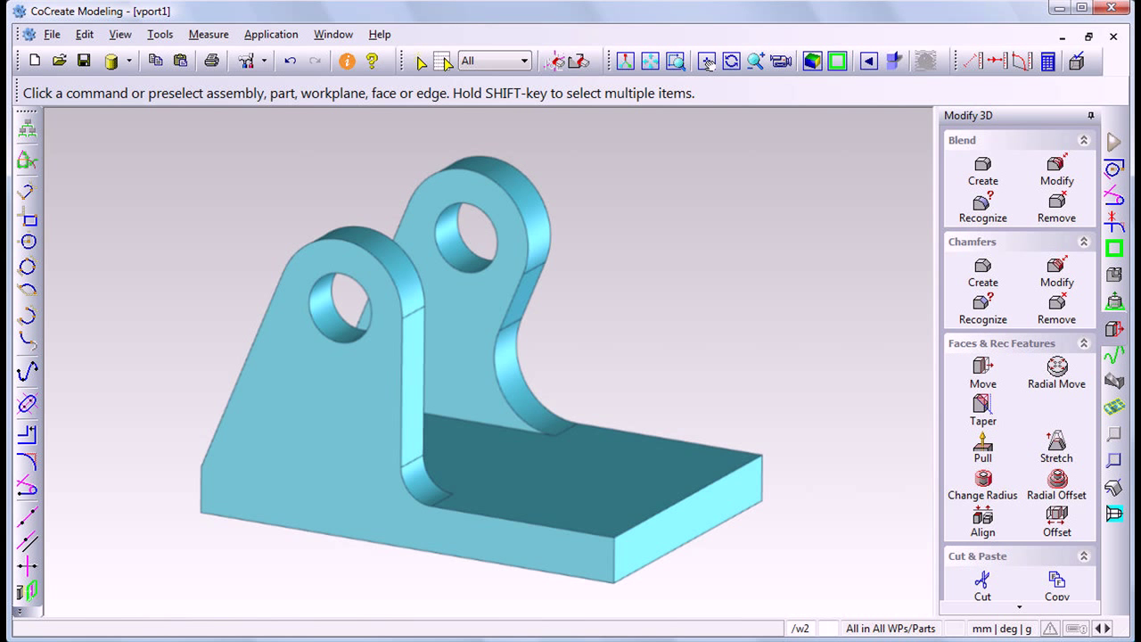
Step: On a new workplane, draw a 300 by 30 base rectangle
left_click(706, 61)
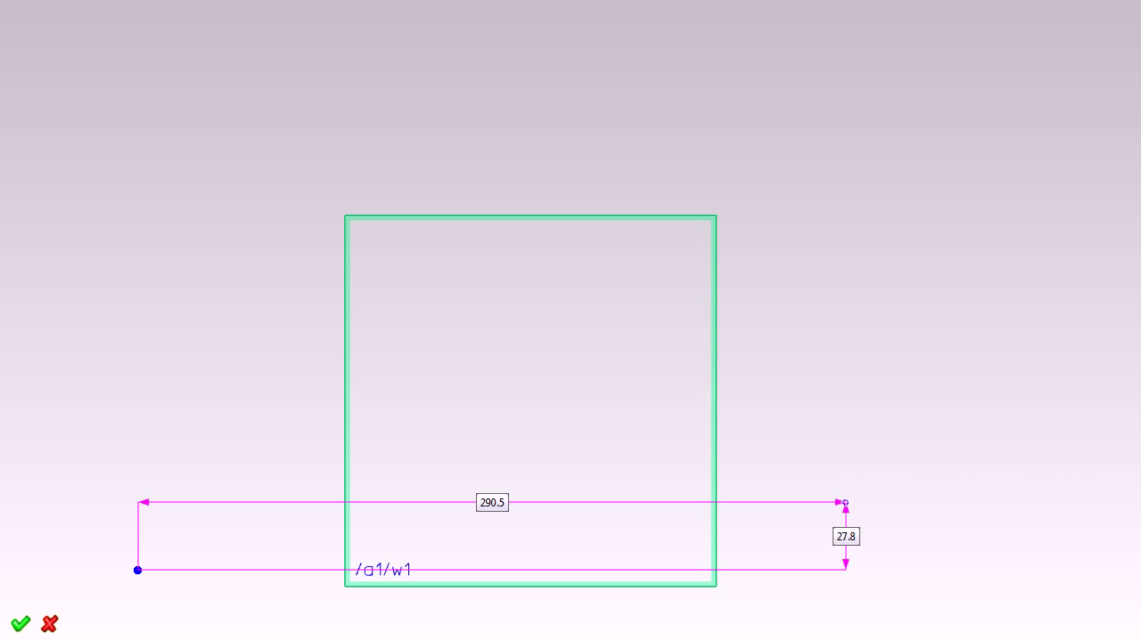
type("300")
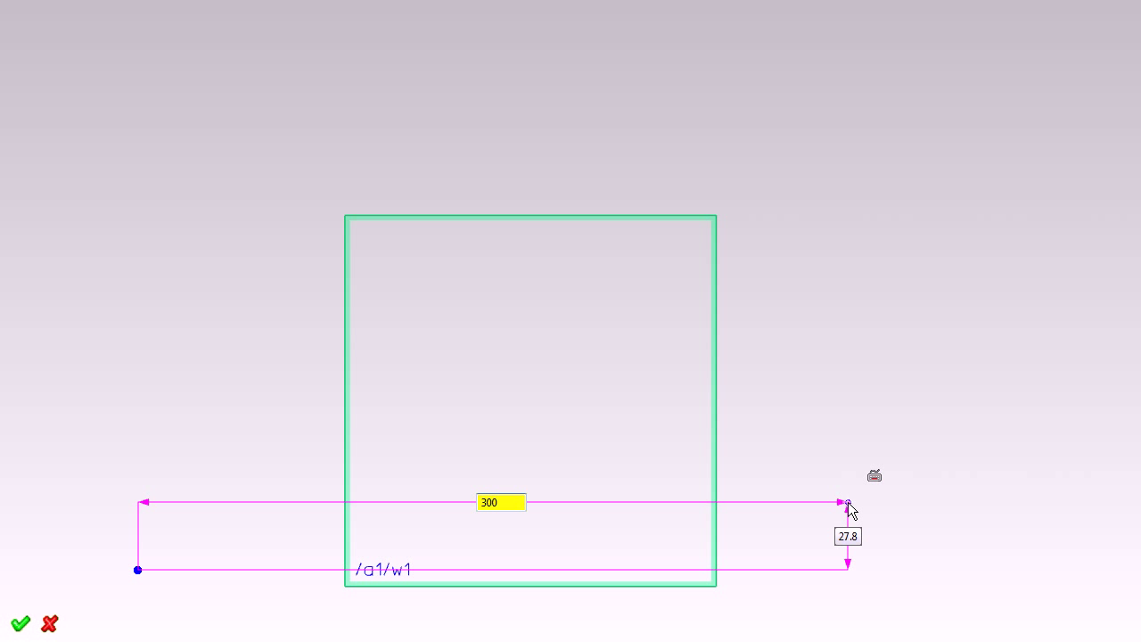
key("Tab")
type("30")
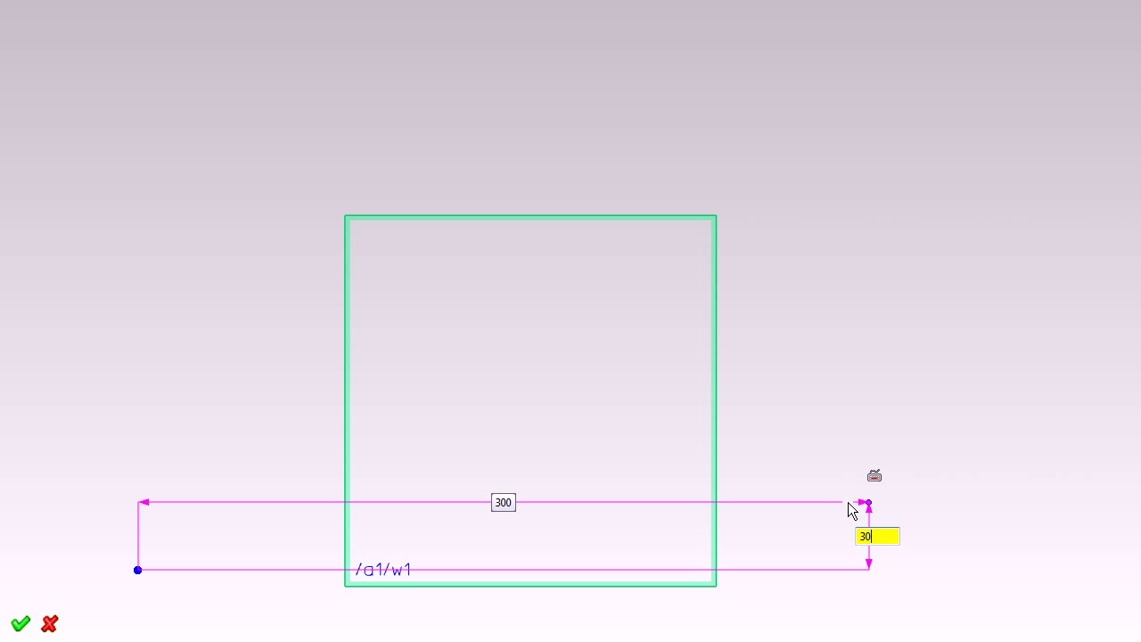
key("Tab")
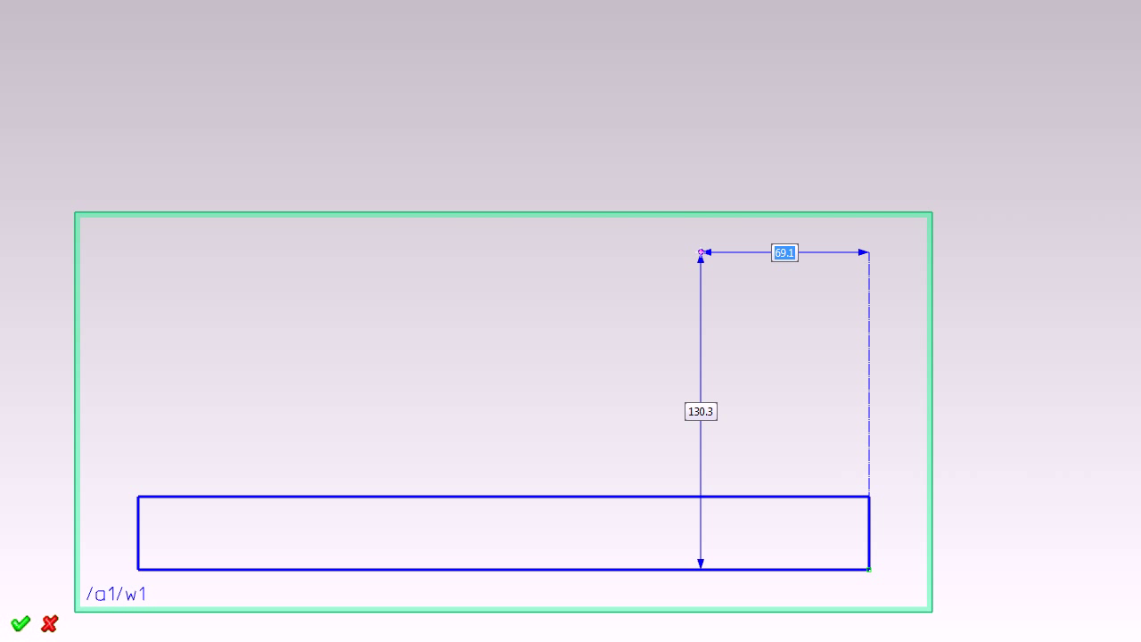
Step: Place a circle centre offset 100 horizontally above the rectangle's right end
type("100")
key("Tab")
type("1")
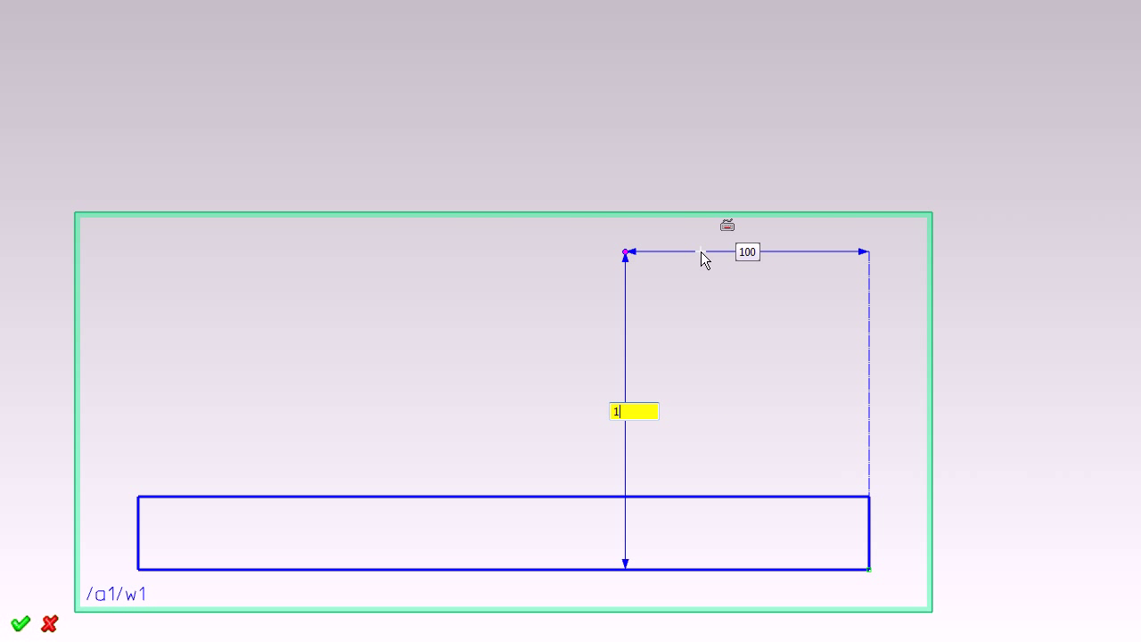
key("Return")
Step: Fix the outer boss circle's size and add a concentric inner hole circle
left_click(701, 250)
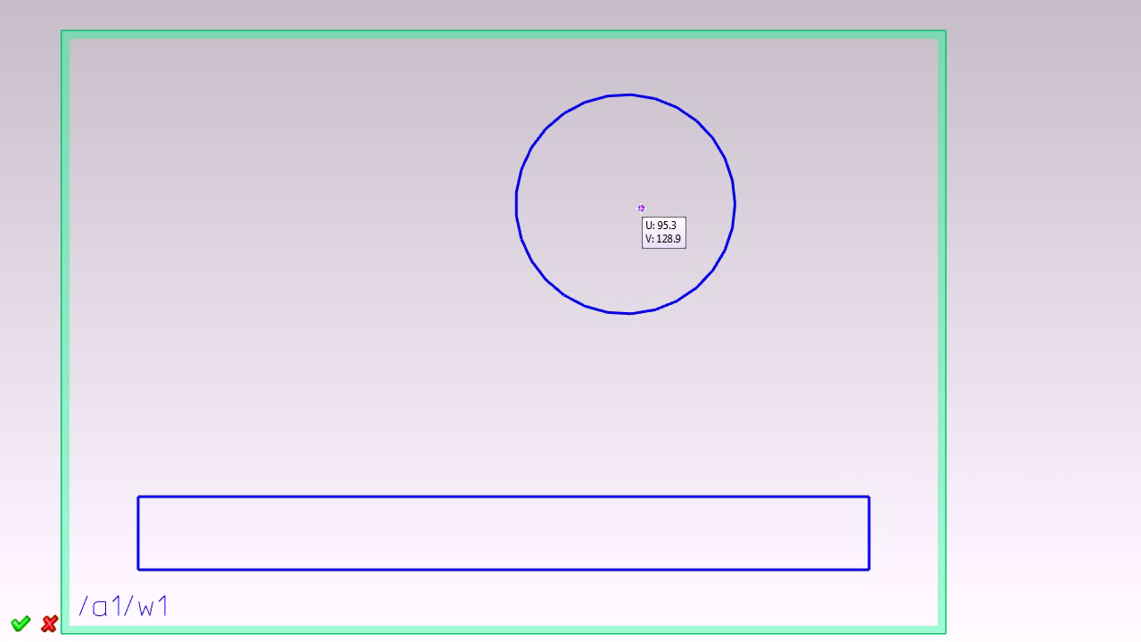
left_click(625, 204)
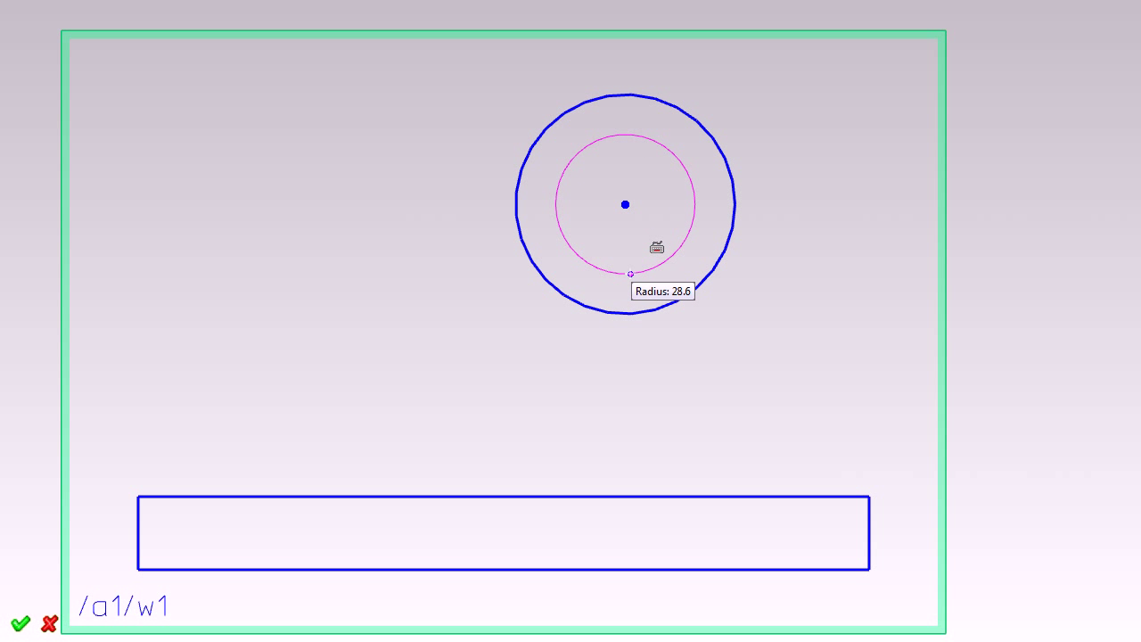
left_click(628, 260)
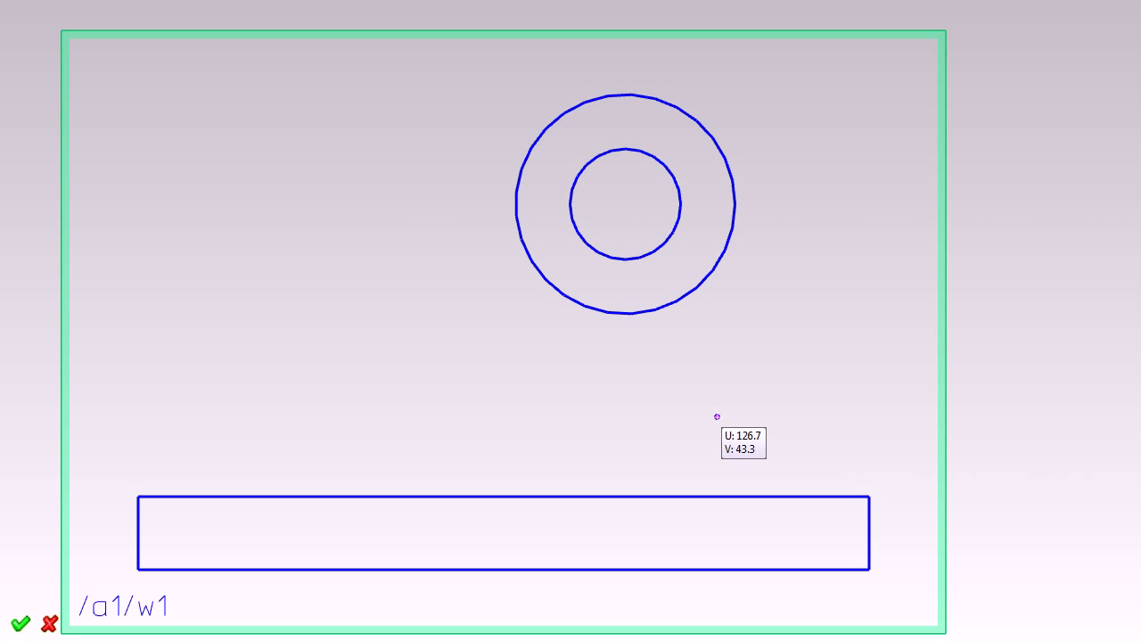
Step: Draw a slanted line from the rectangle corner tangent to the boss, plus a parallel tangent on the boss's other side
left_click(867, 494)
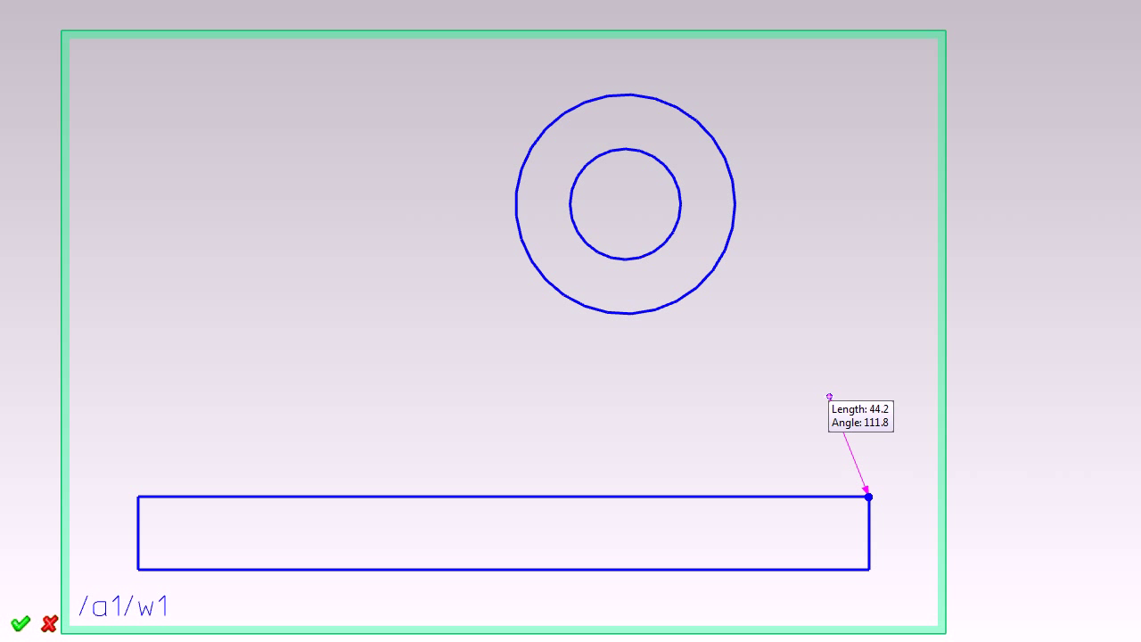
left_click(683, 60)
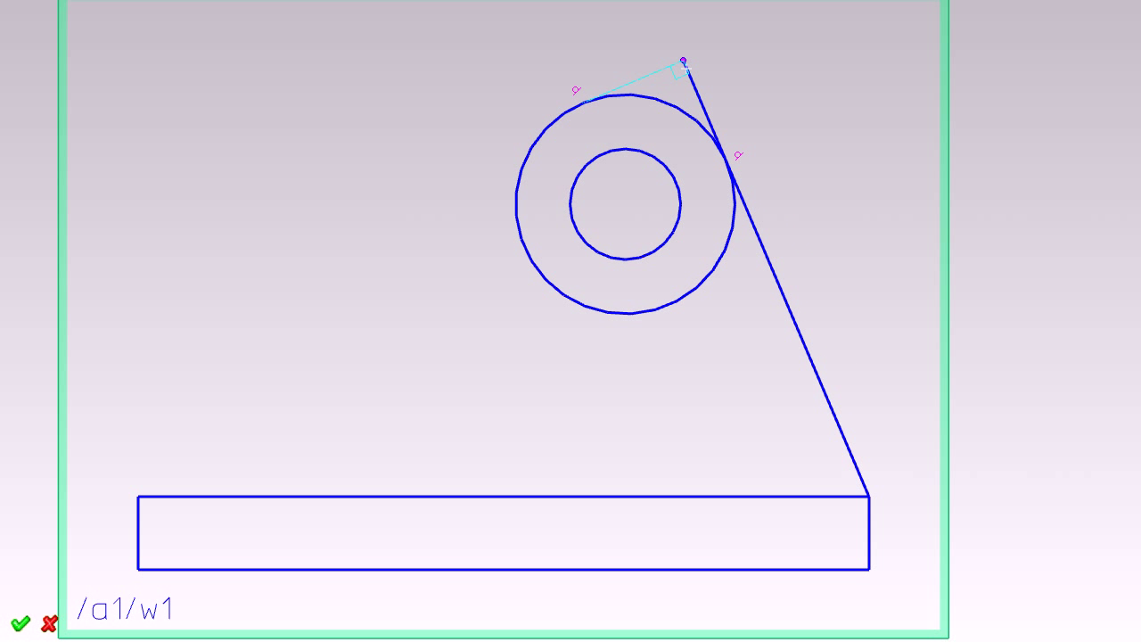
left_click(805, 352)
left_click(849, 313)
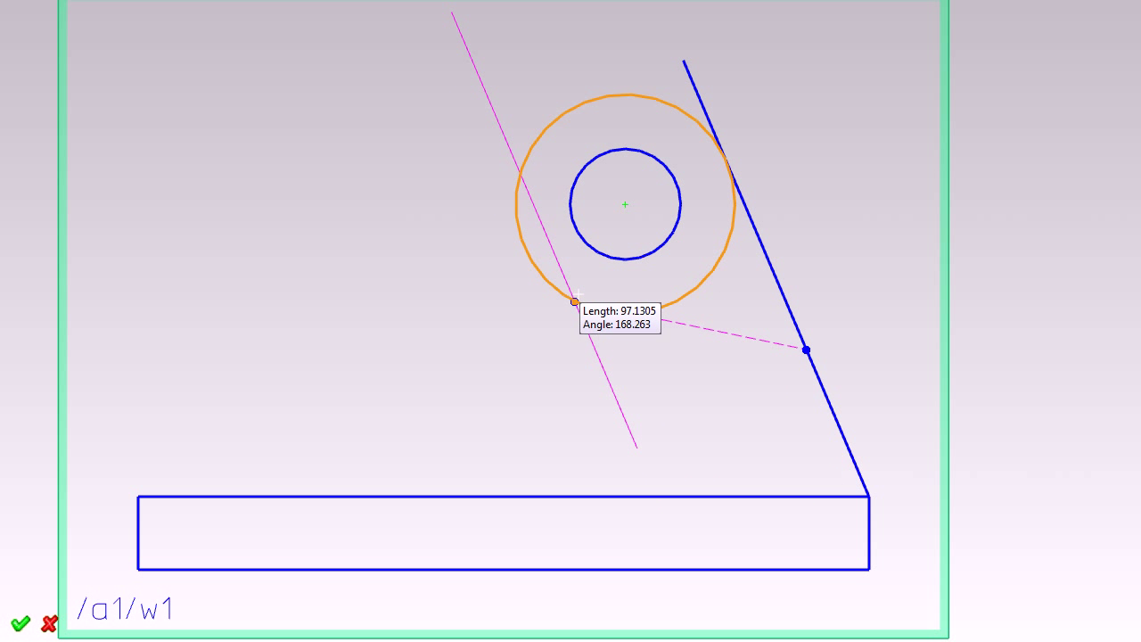
left_click(587, 395)
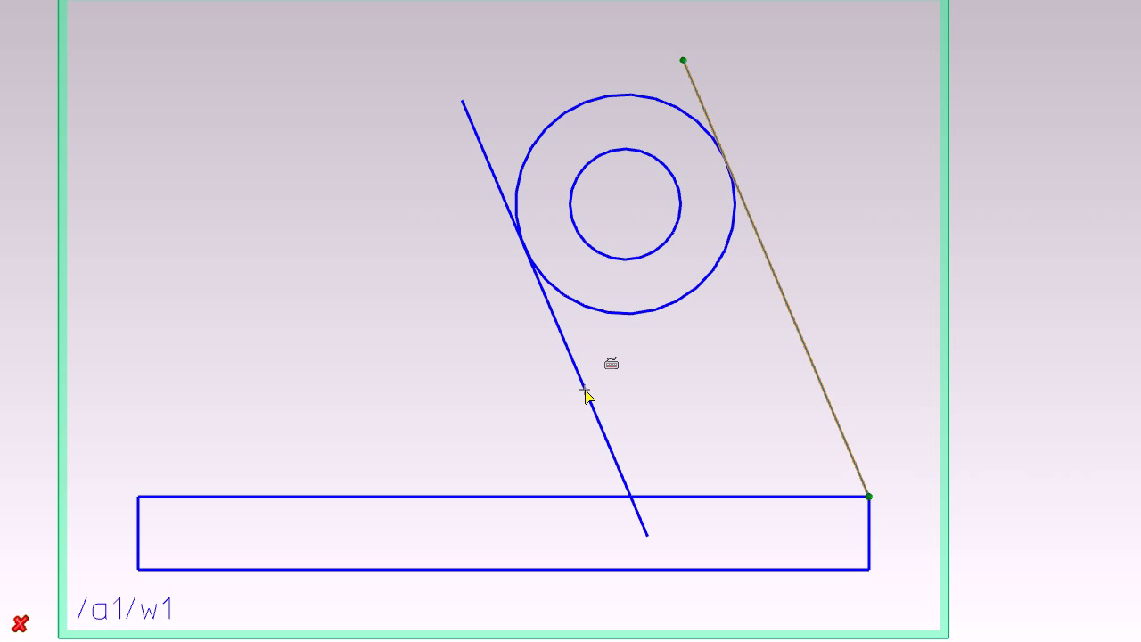
Step: Copy the outer boss circle tangent to the inner slanted line and the base
left_click(708, 277)
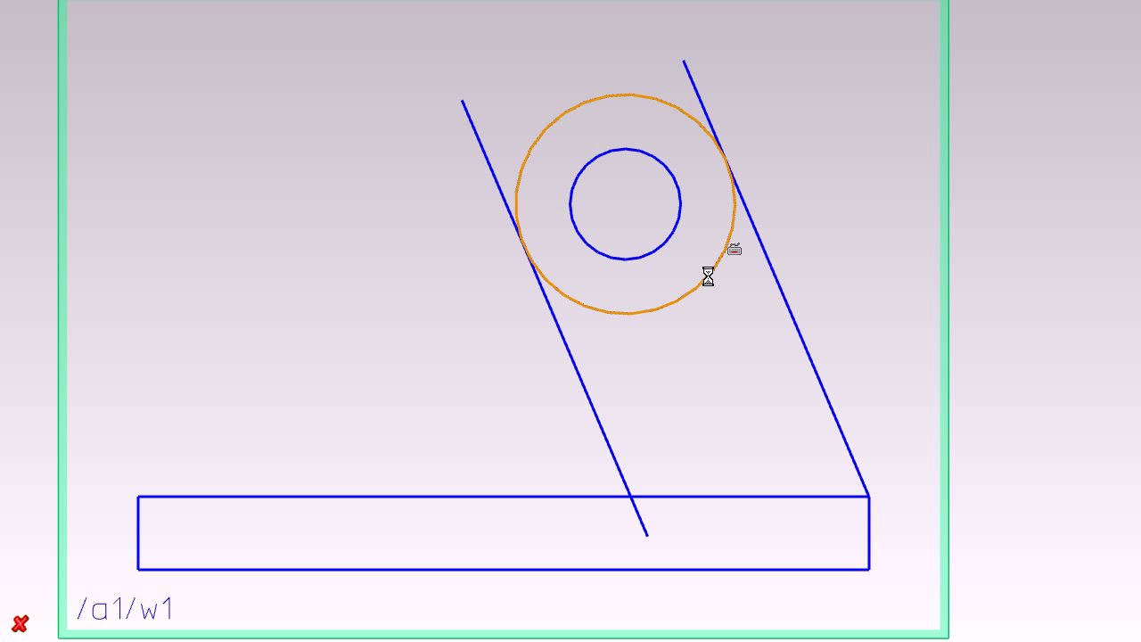
left_click(734, 246)
left_click(708, 276)
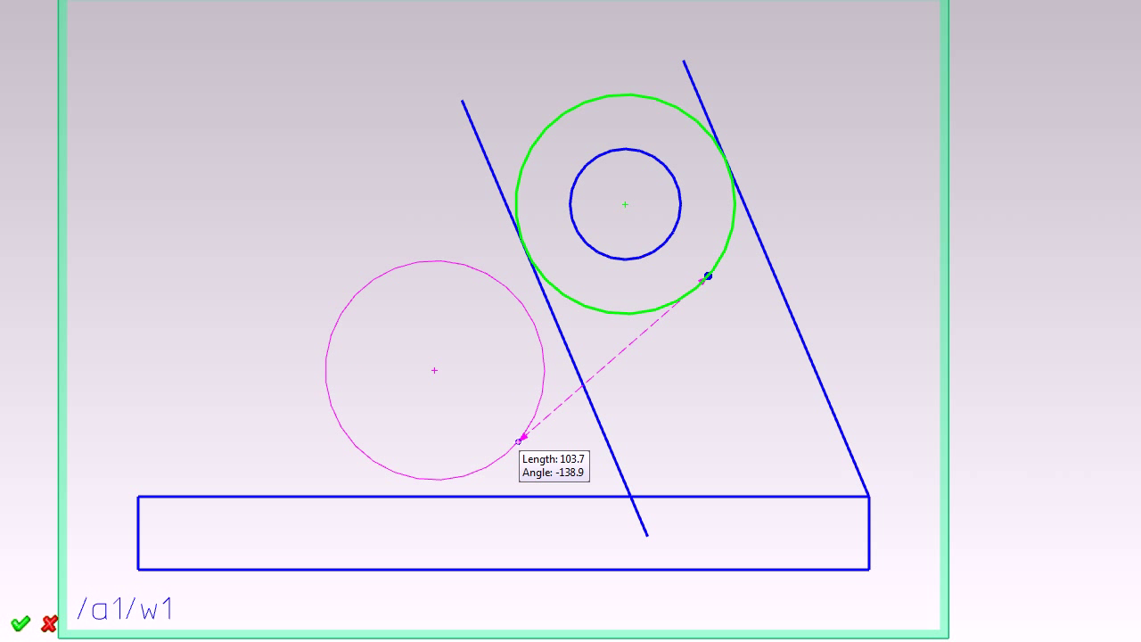
left_click(547, 458)
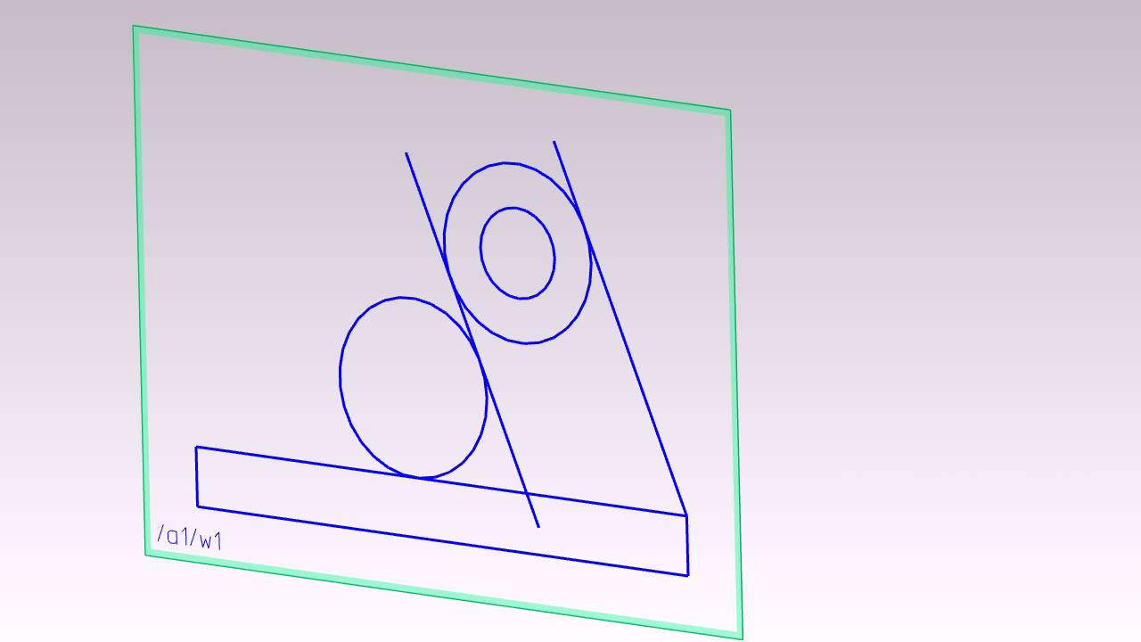
Step: Extrude only the base rectangle region 200 deep into a solid plate
left_click(728, 309)
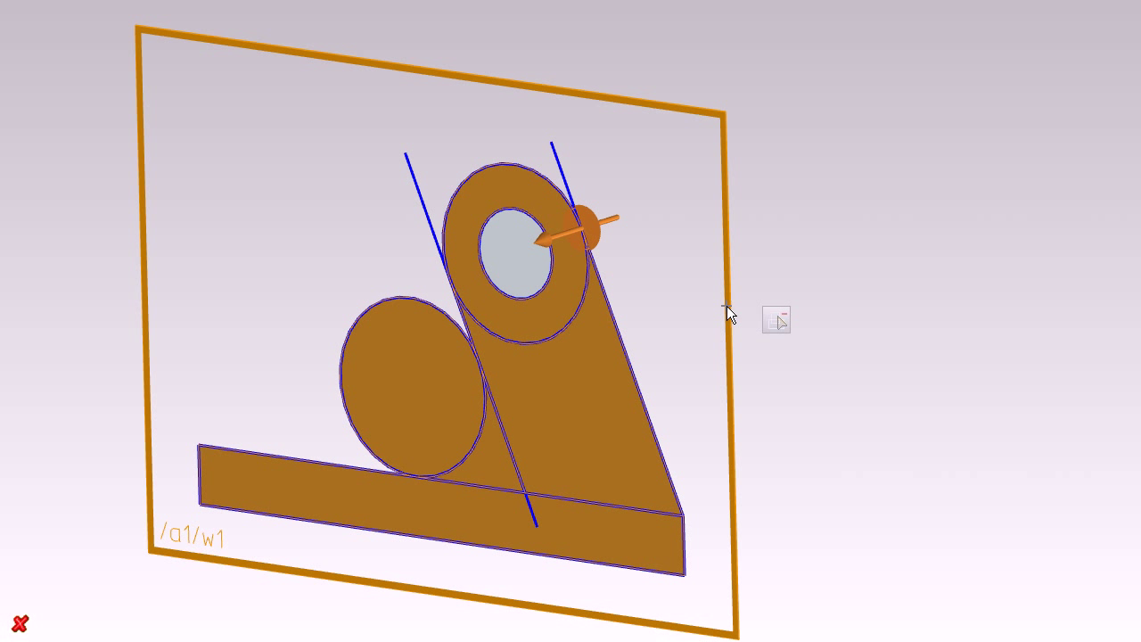
left_click(772, 324)
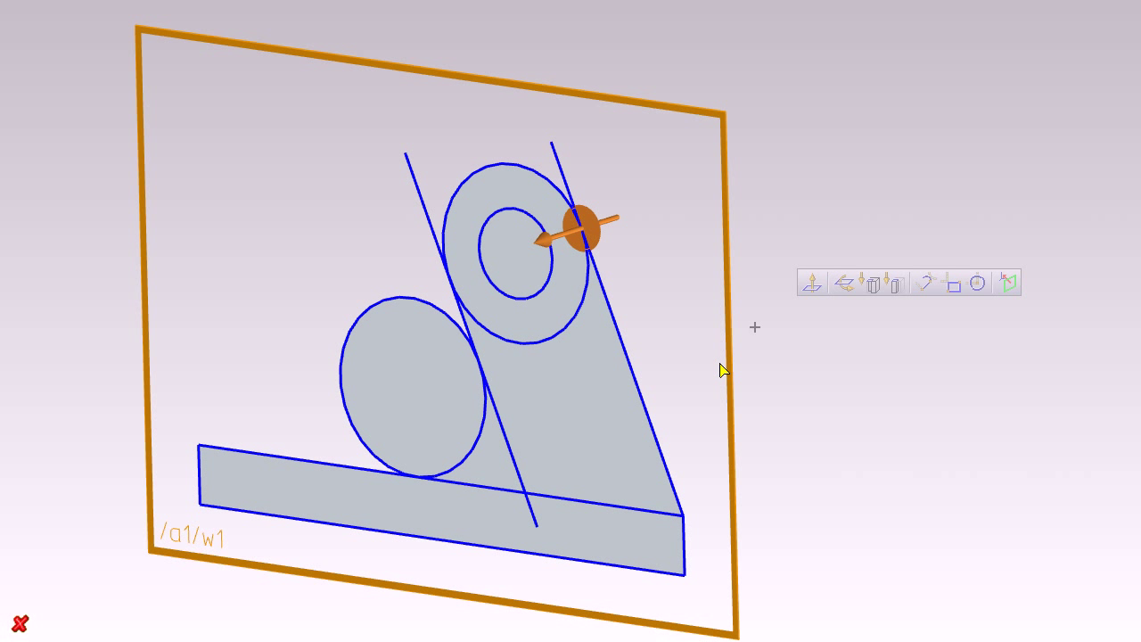
left_click(471, 515)
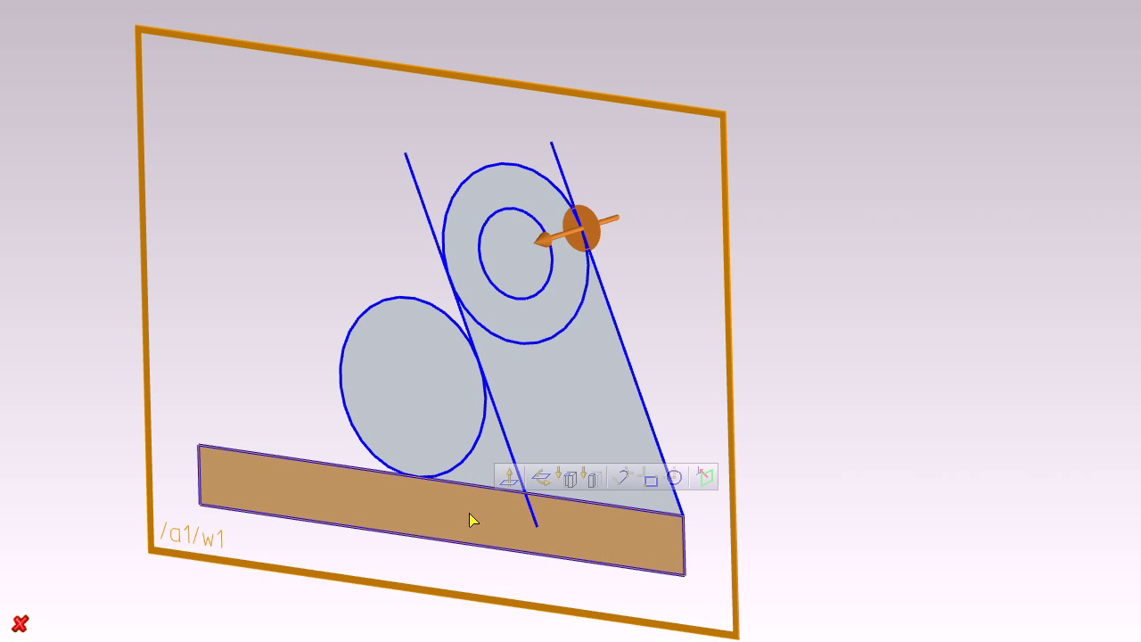
double_click(543, 241)
left_click_drag(551, 237, 792, 185)
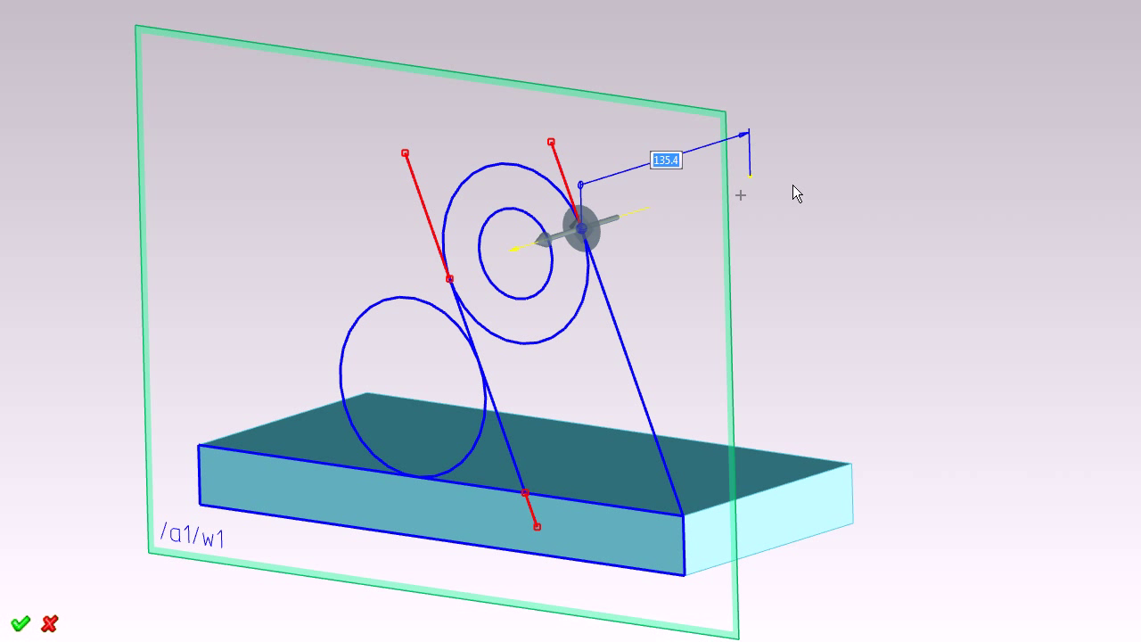
type("200")
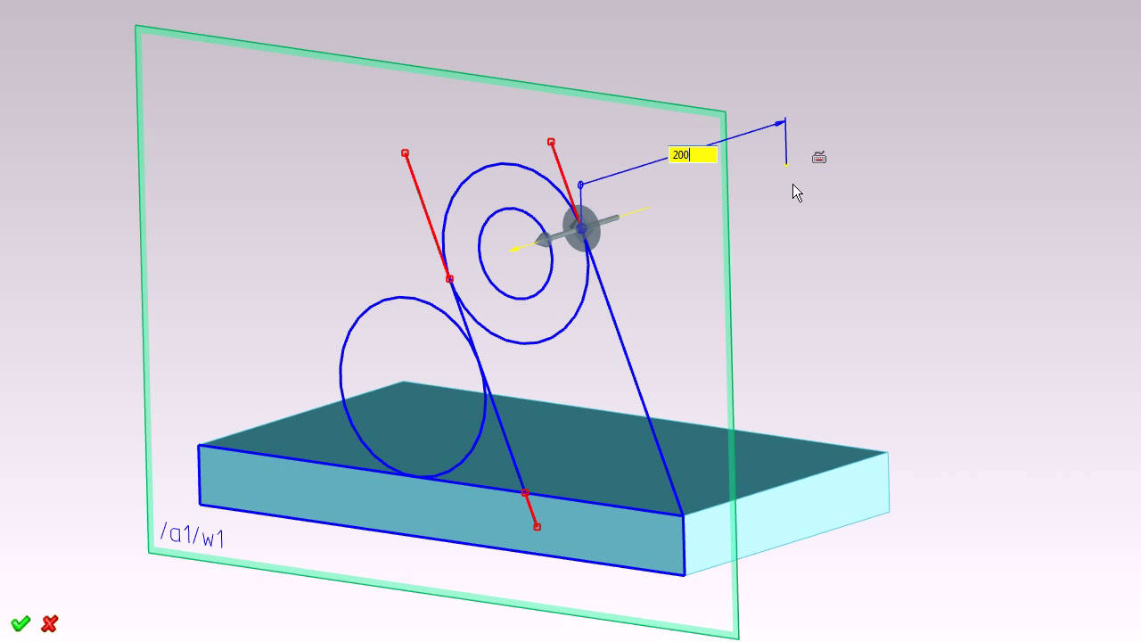
key("Return")
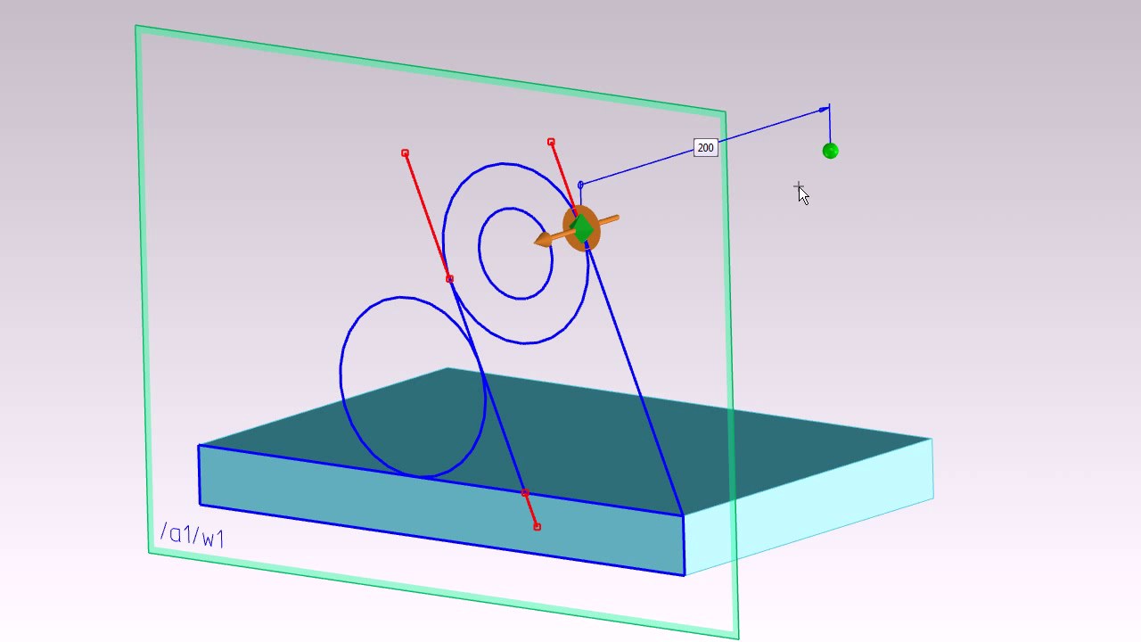
Step: Pull the slanted lug region with its hole 30 thick, excluding the round circle region
middle_click(800, 185)
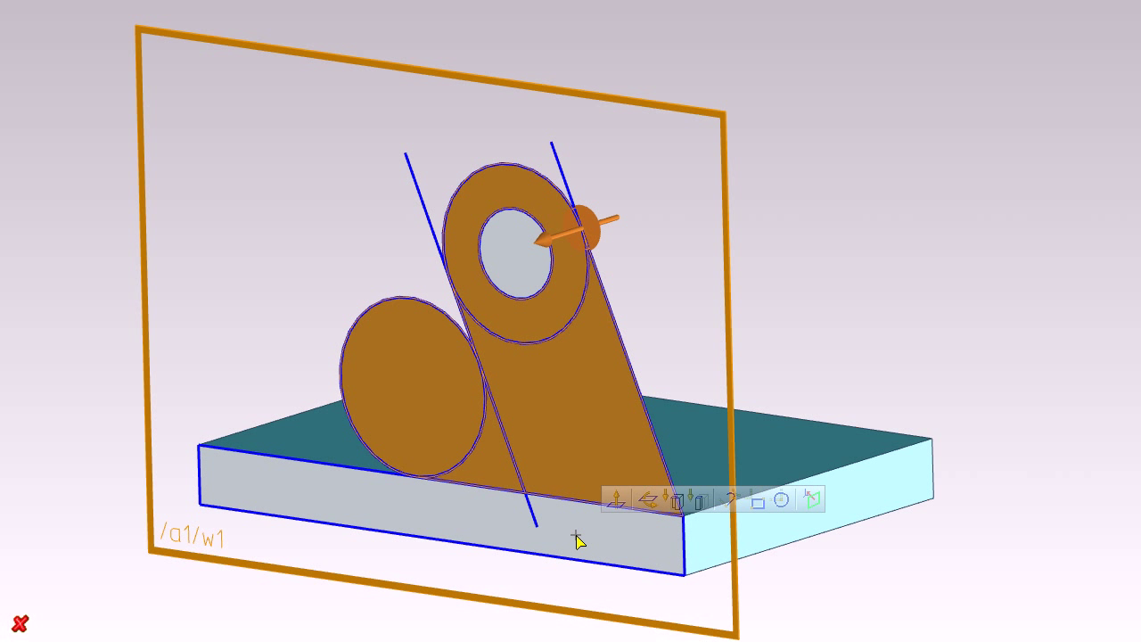
left_click(435, 428)
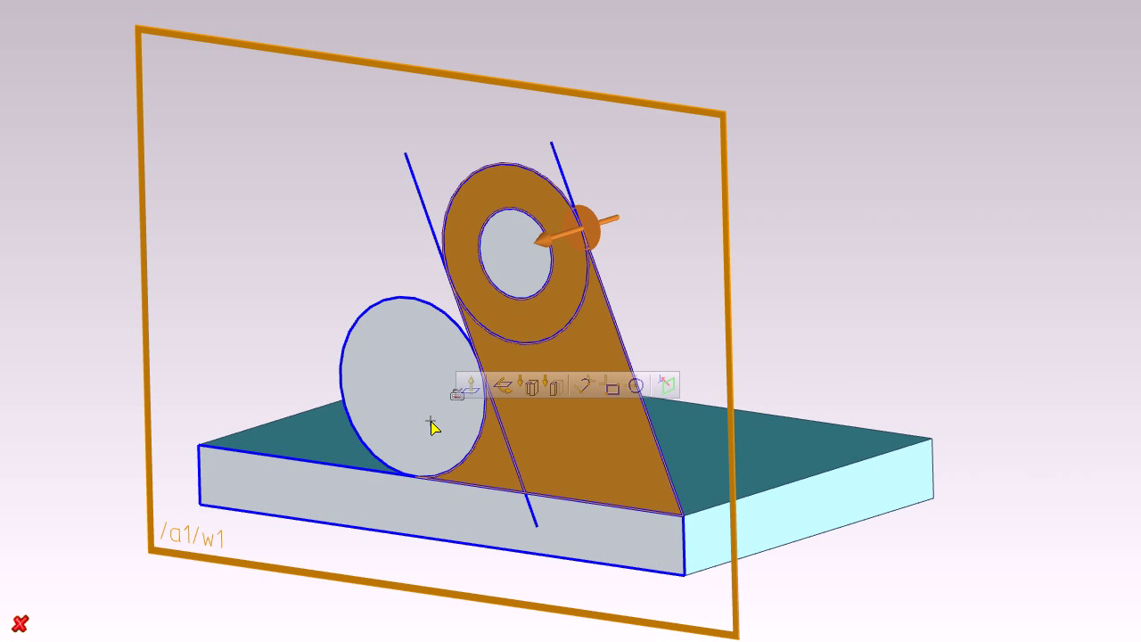
left_click(556, 236)
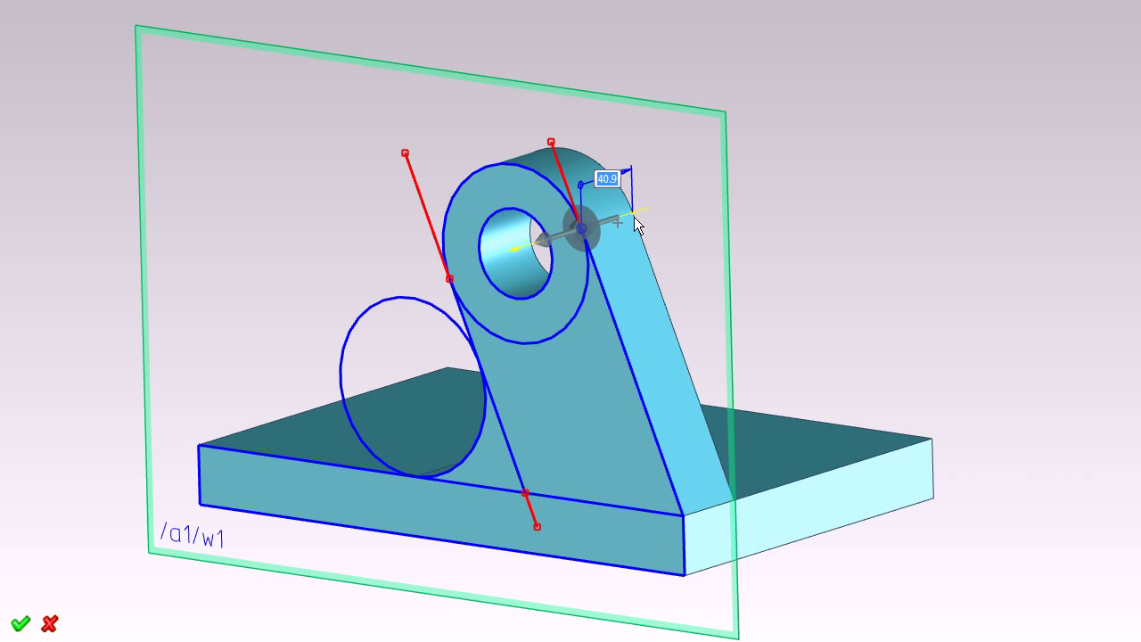
type("3")
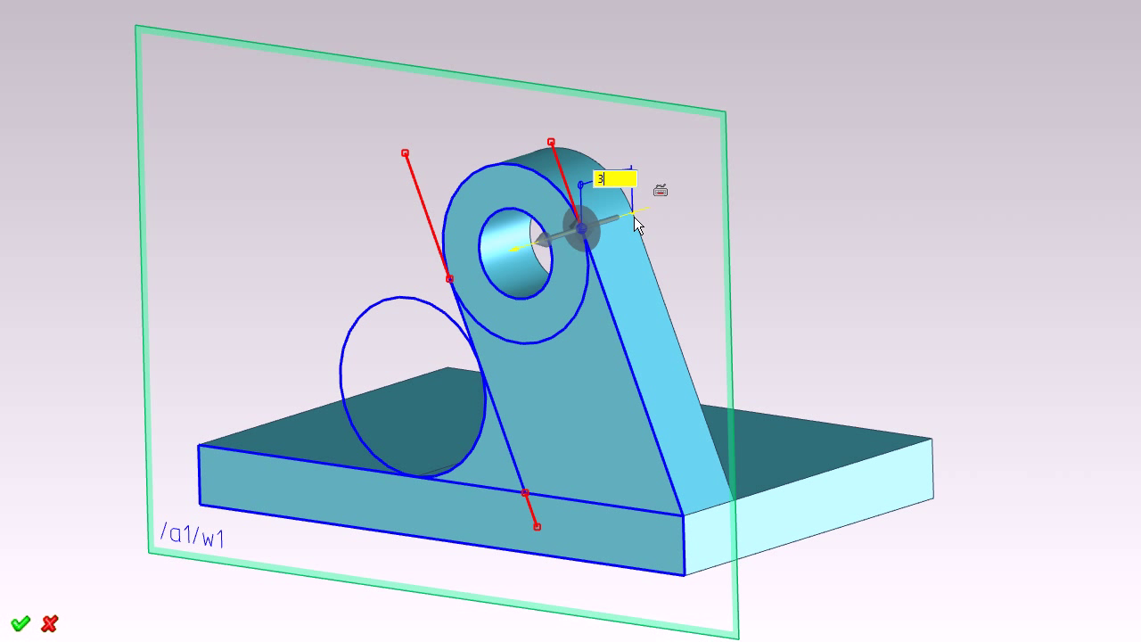
type("0")
key("Return")
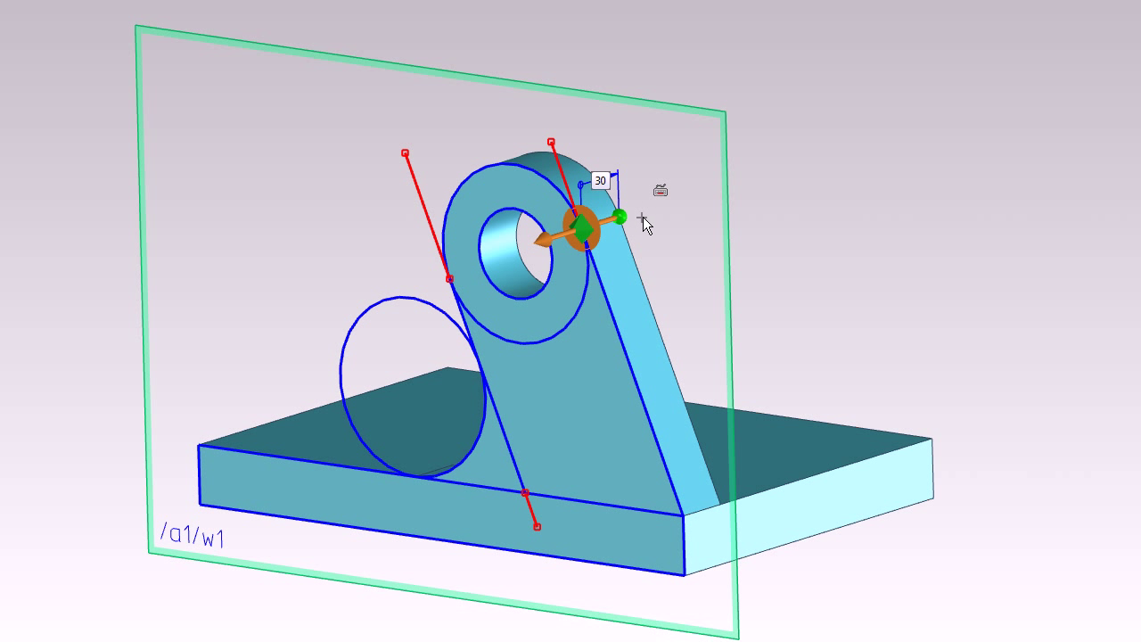
Step: Move workplane w1 200 along the plate to its far end
left_click(729, 233)
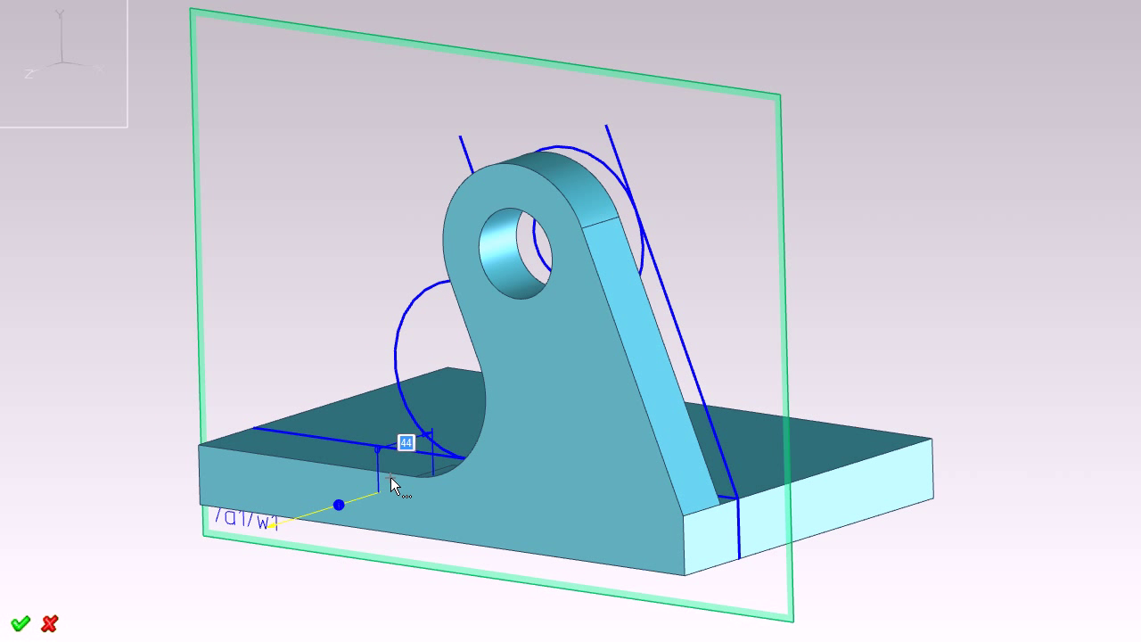
type("00")
key("Return")
key("Escape")
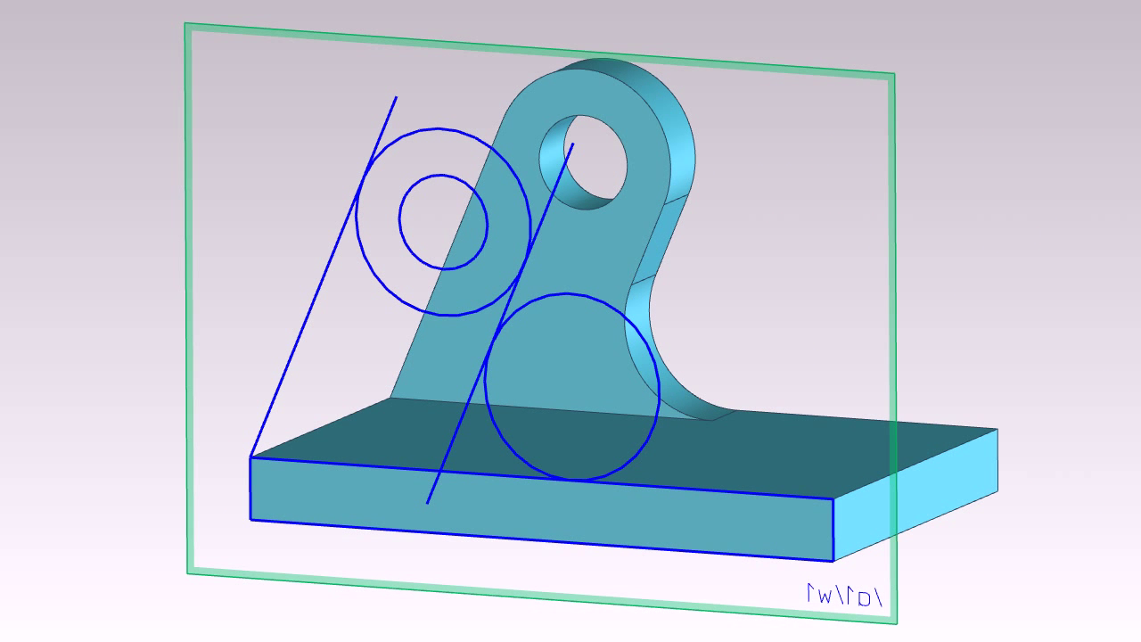
Step: Drag the lower circle out of the way to the upper right
left_click(637, 275)
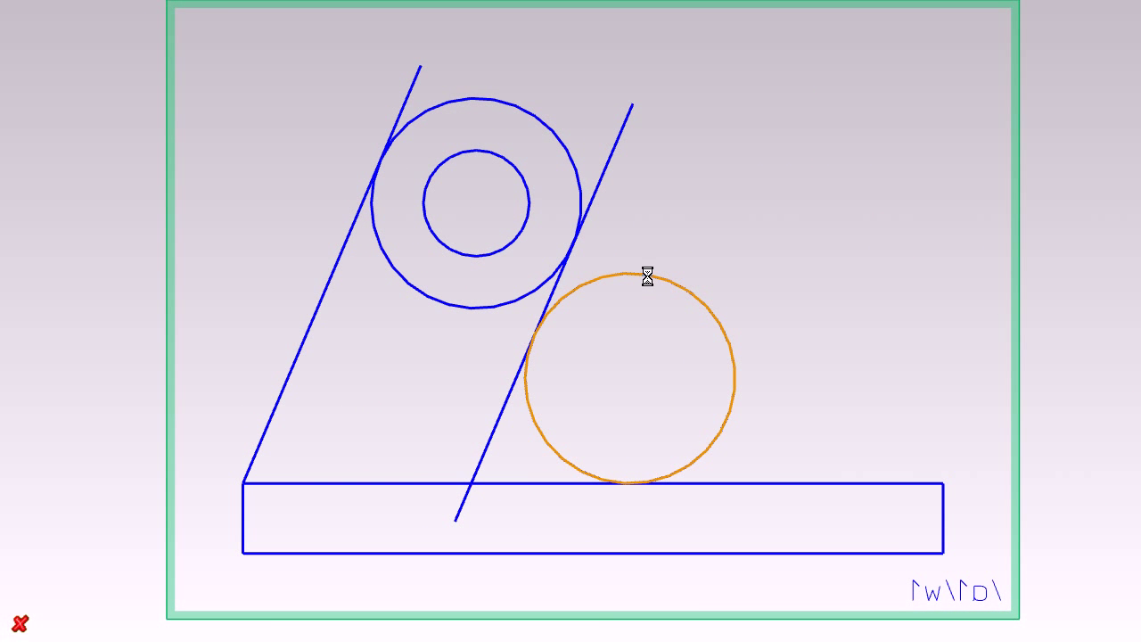
left_click_drag(638, 275, 860, 99)
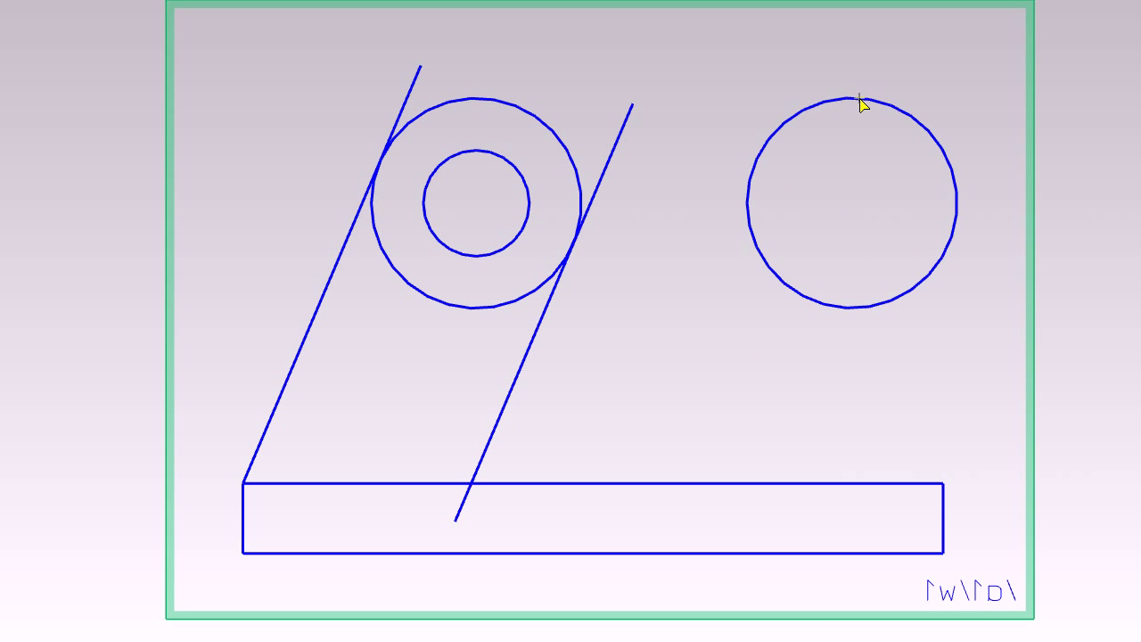
left_click(784, 168)
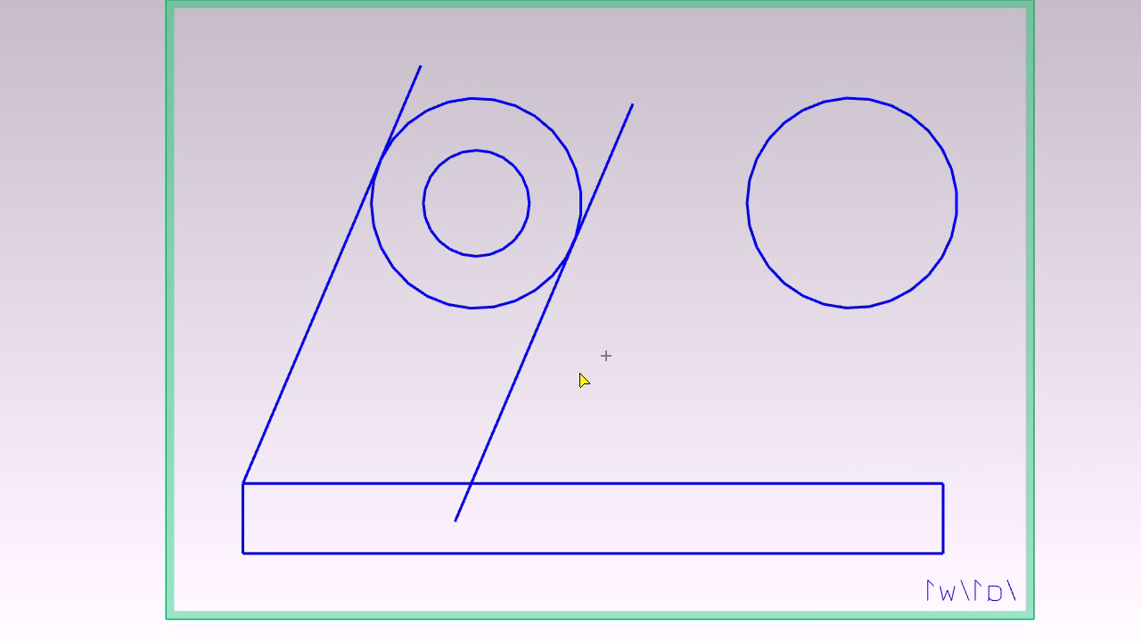
Step: Rotate the right slanted line about the ring centre until it is vertical and tangent to the ring
left_click(487, 448)
left_click(556, 407)
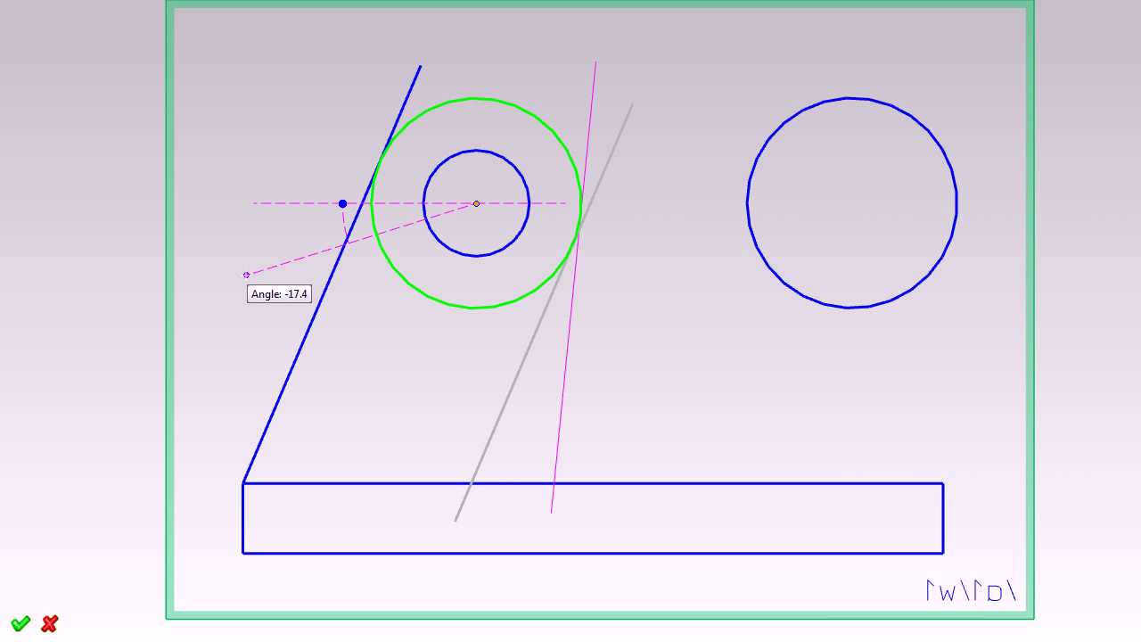
left_click(257, 293)
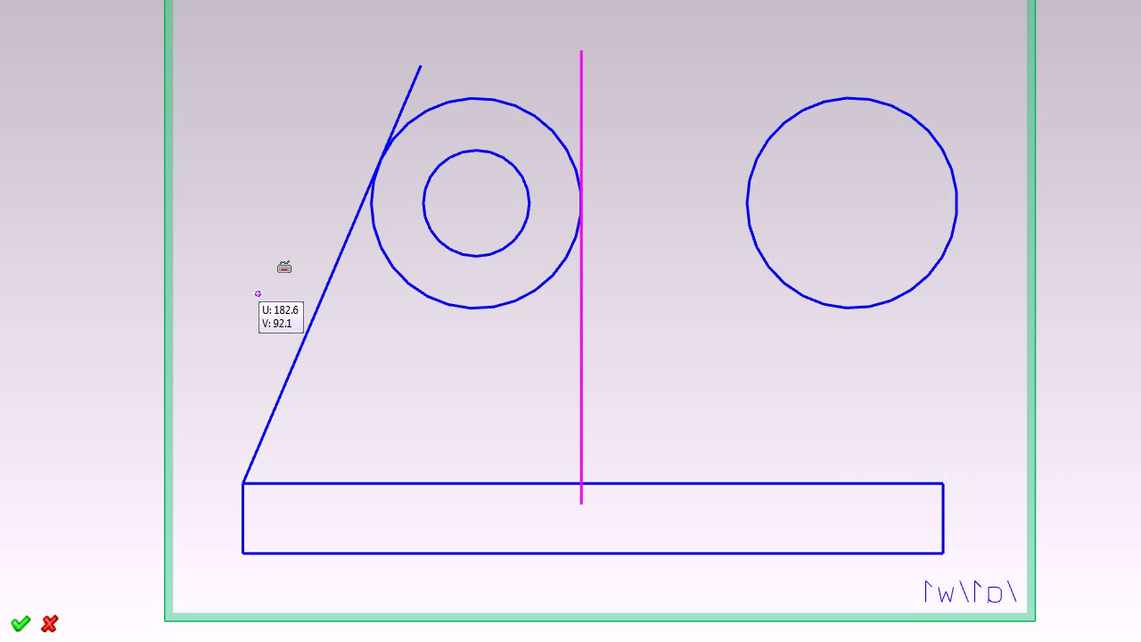
key("Escape")
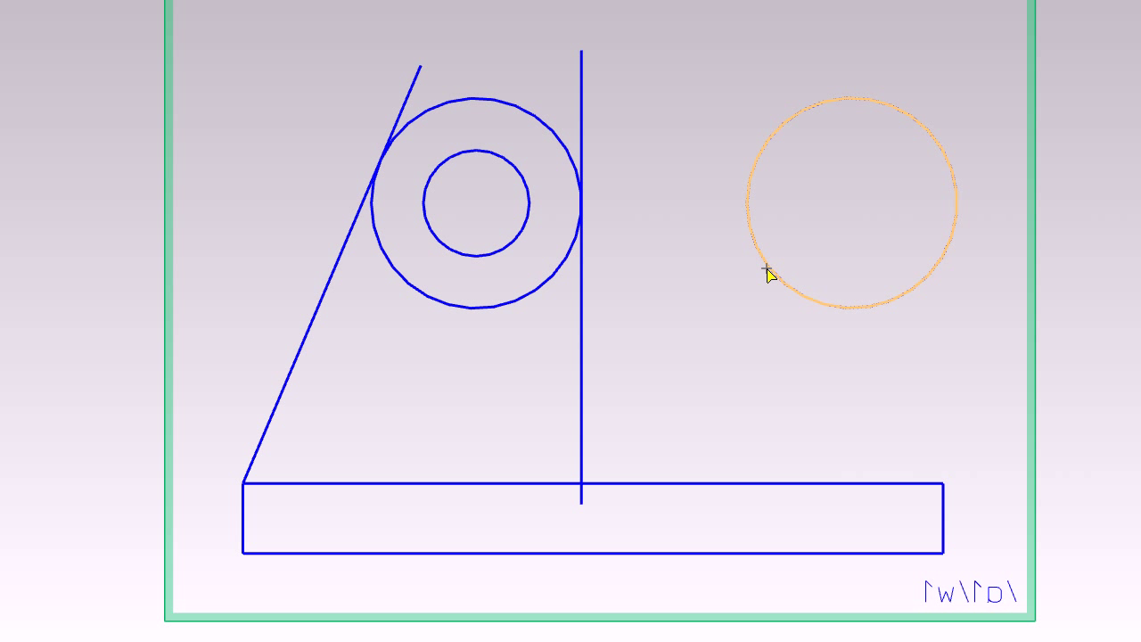
Step: Shrink the spare circle and place it tangent to the vertical line and the base top edge
left_click(765, 270)
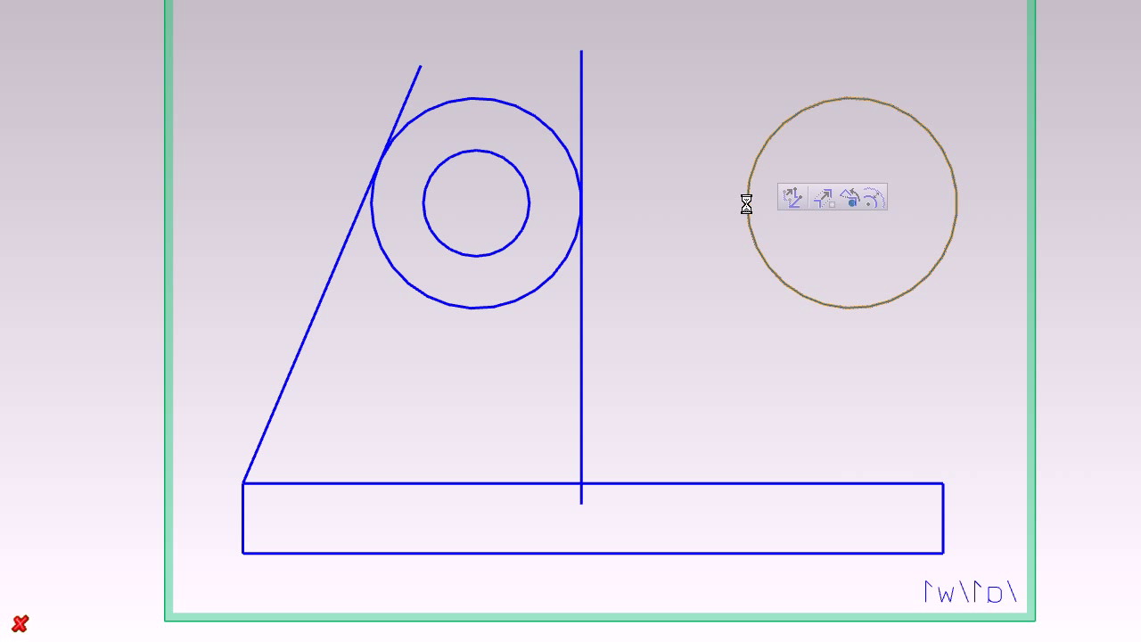
left_click_drag(746, 205, 801, 203)
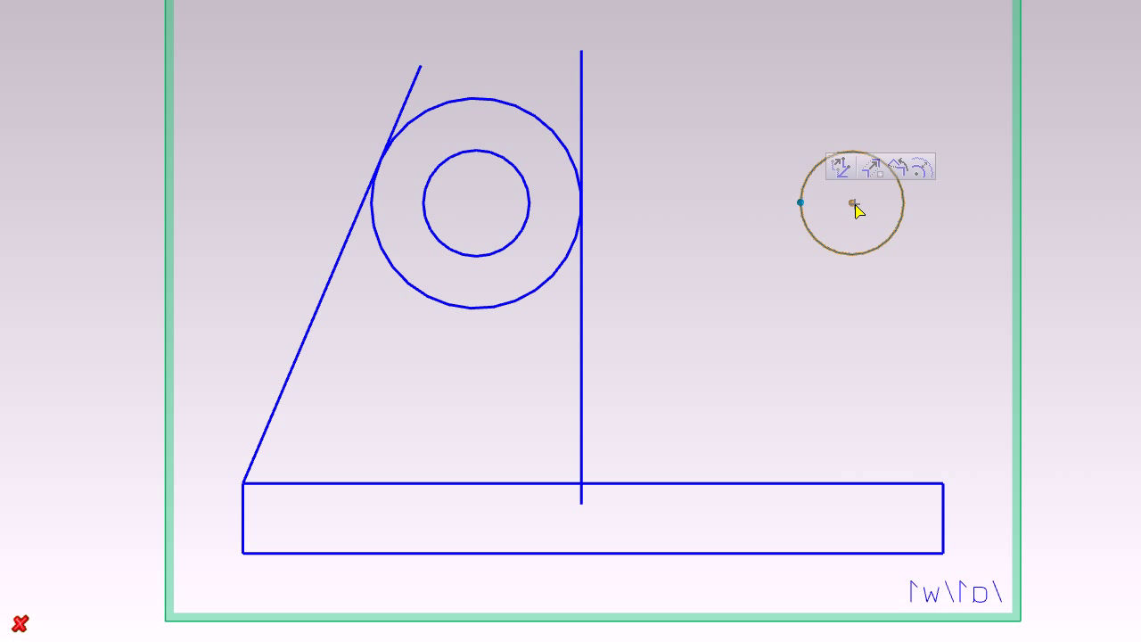
left_click_drag(853, 205, 786, 253)
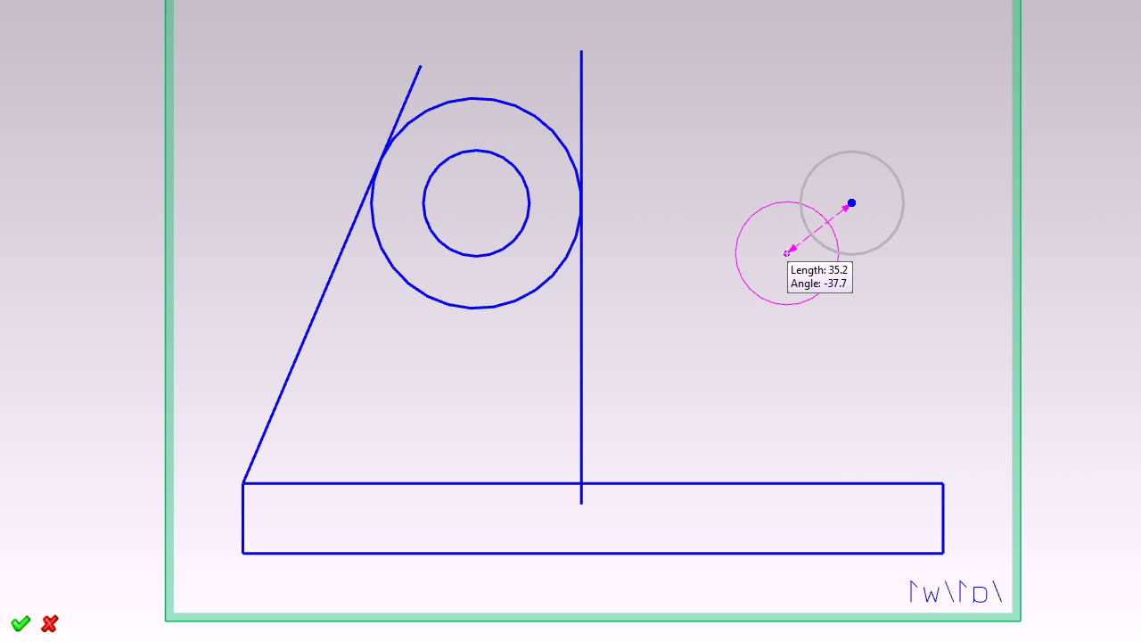
left_click_drag(786, 253, 633, 431)
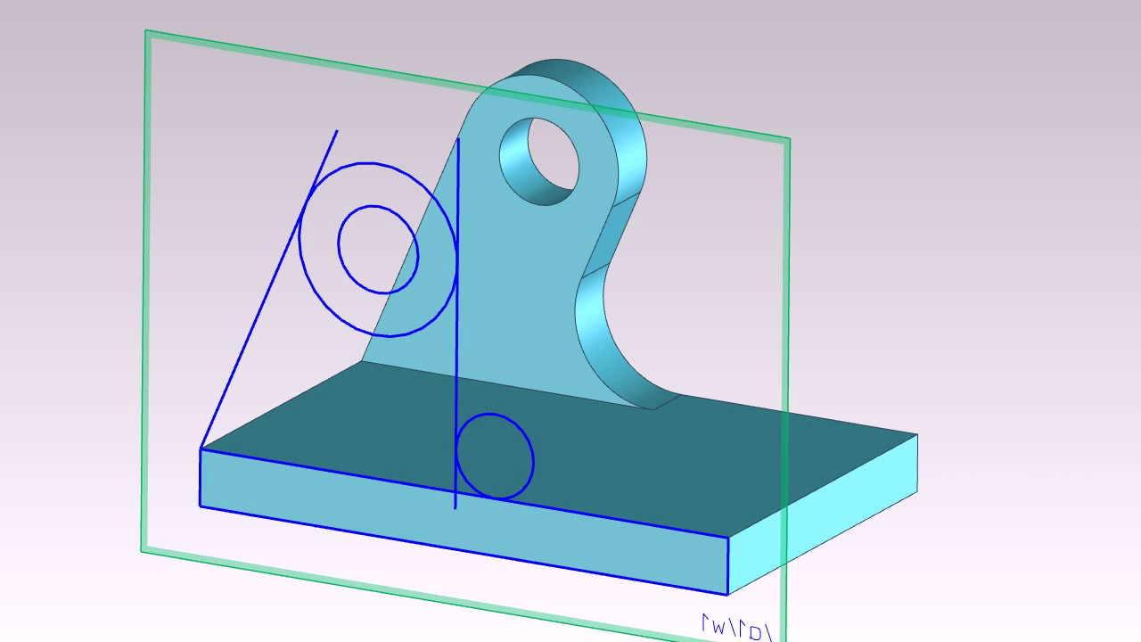
Step: Pull the second lug region 30 thick, excluding the base front face and small circle
left_click(788, 486)
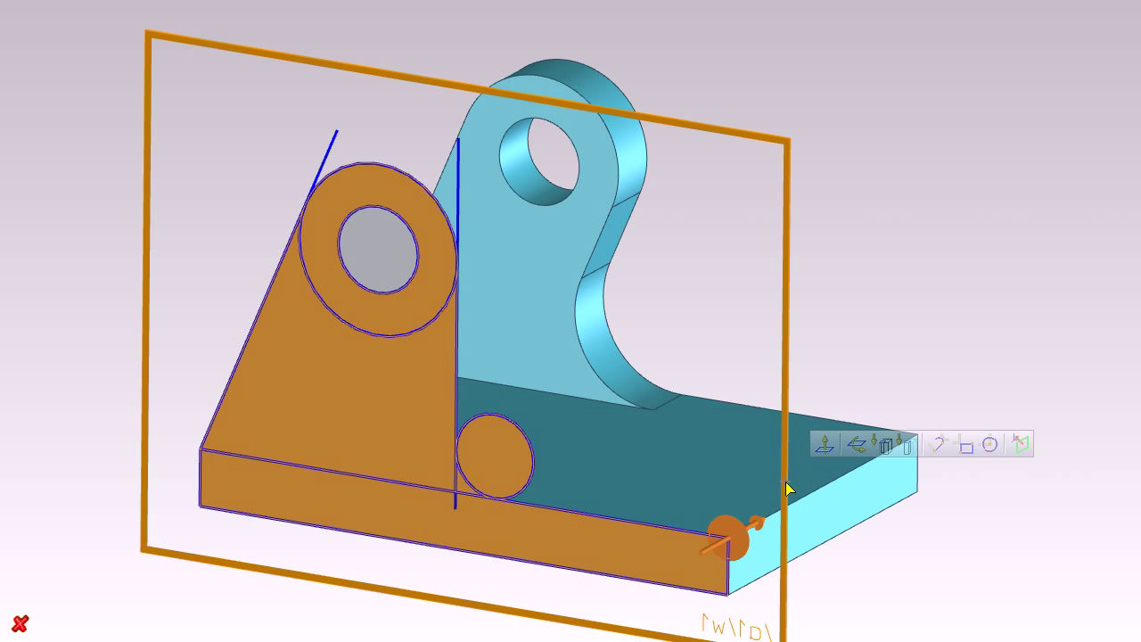
left_click(647, 555, "ctrl")
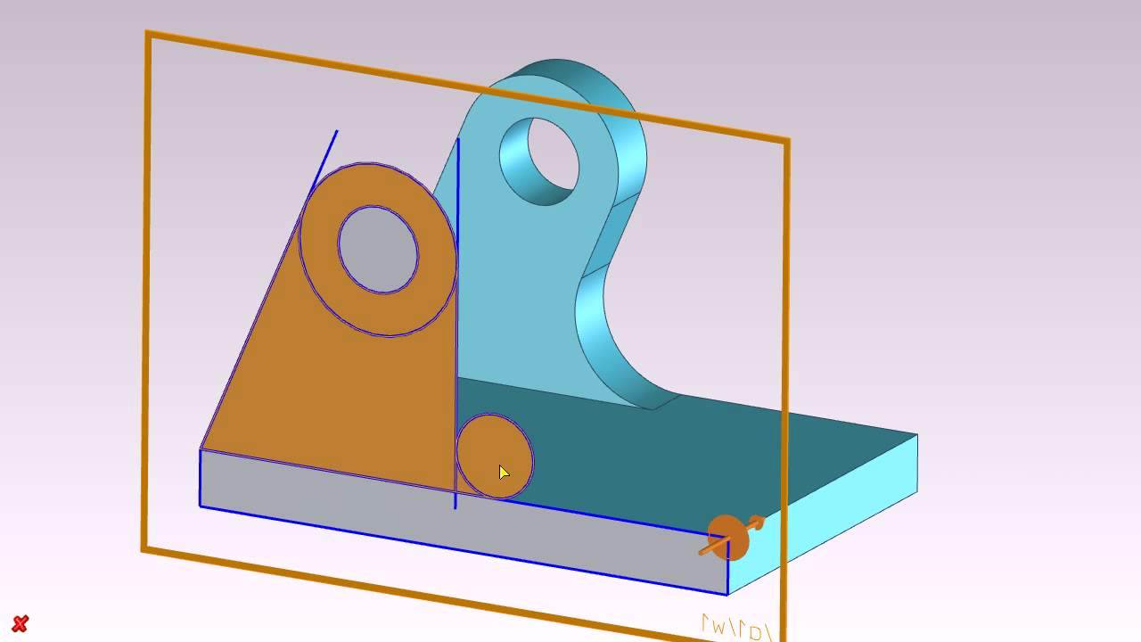
left_click(502, 470, "ctrl")
left_click_drag(725, 545, 750, 526)
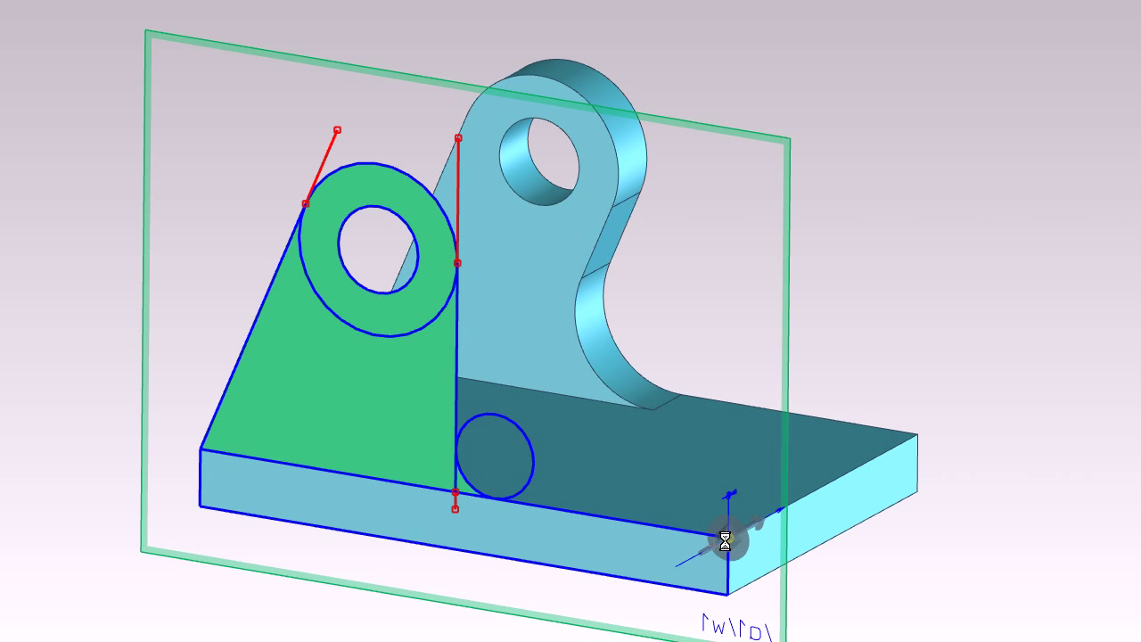
type("30")
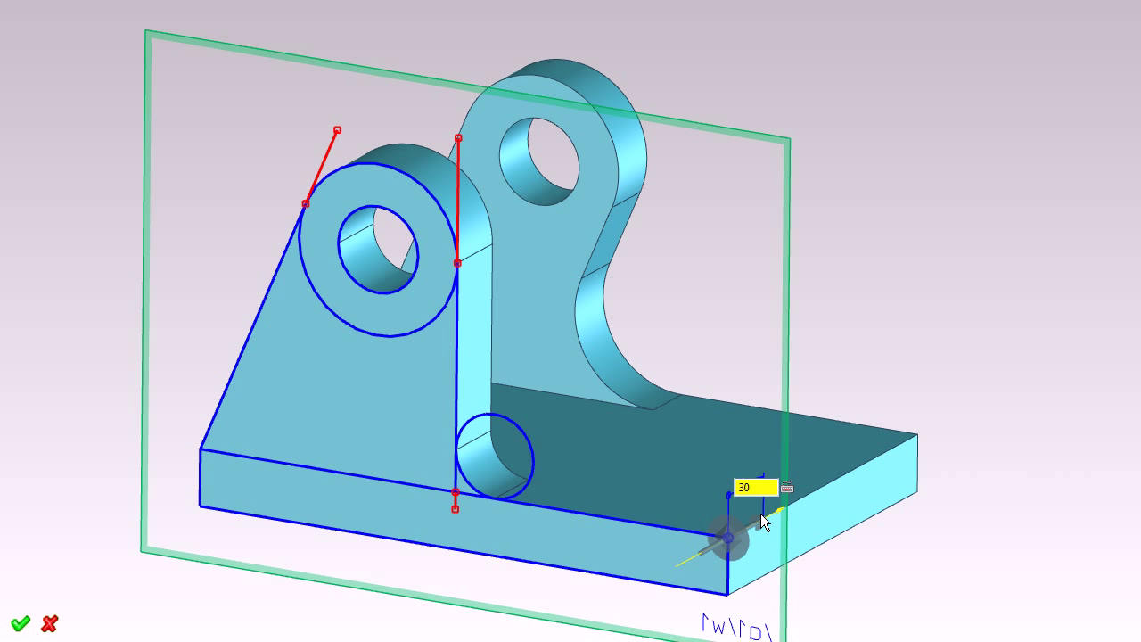
key("Return")
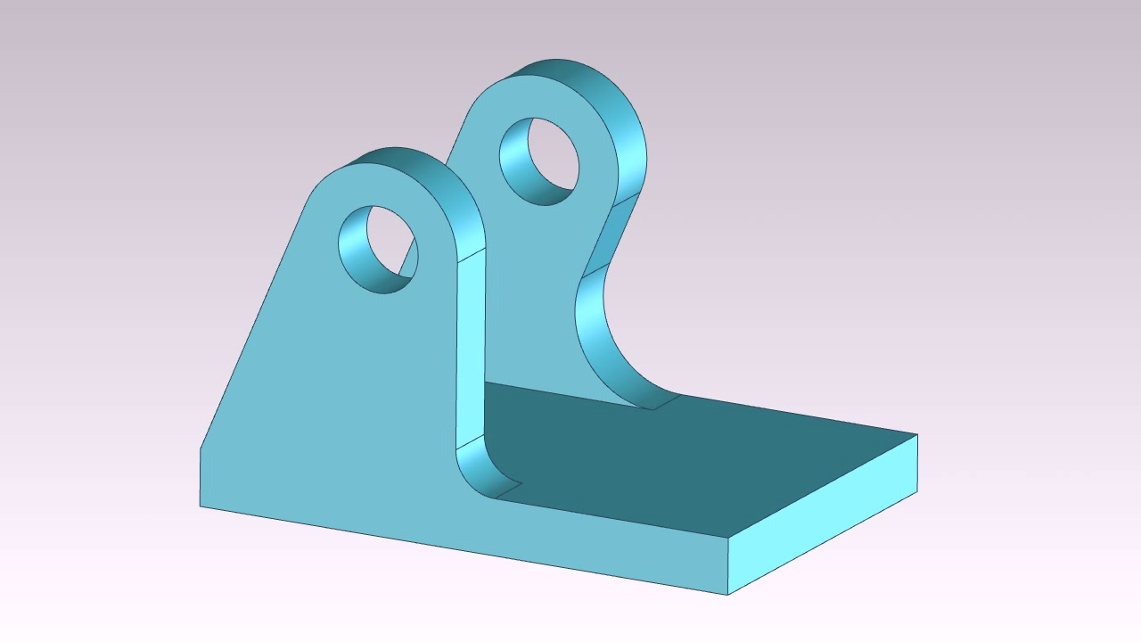